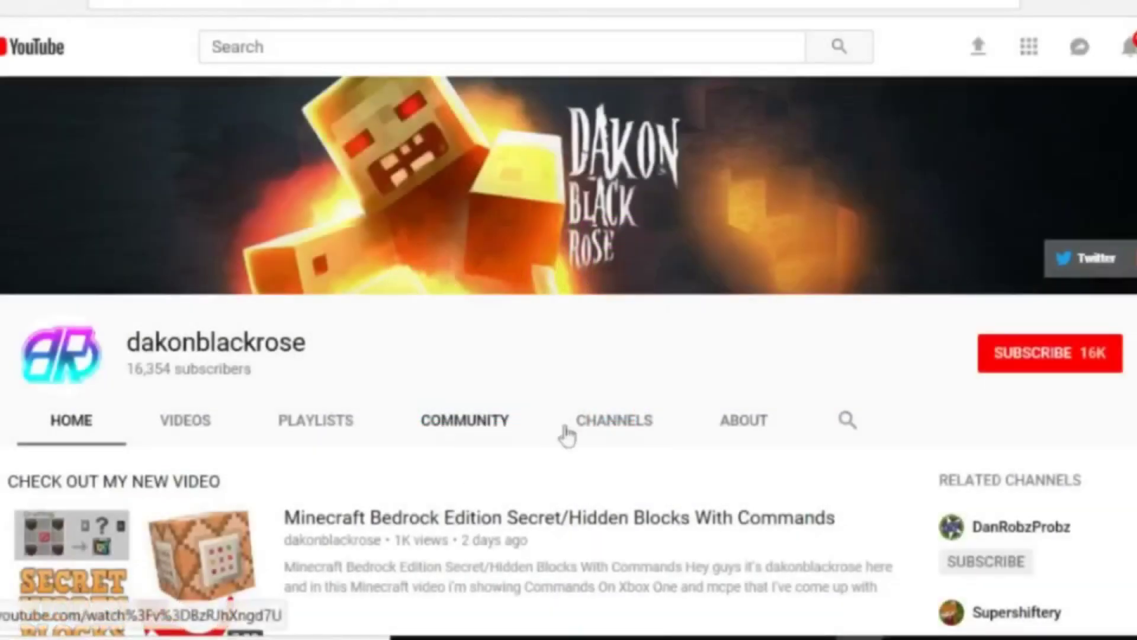
# Step: Subscribe to the open YouTube channel and turn on its notifications
pyautogui.click(1010, 357)
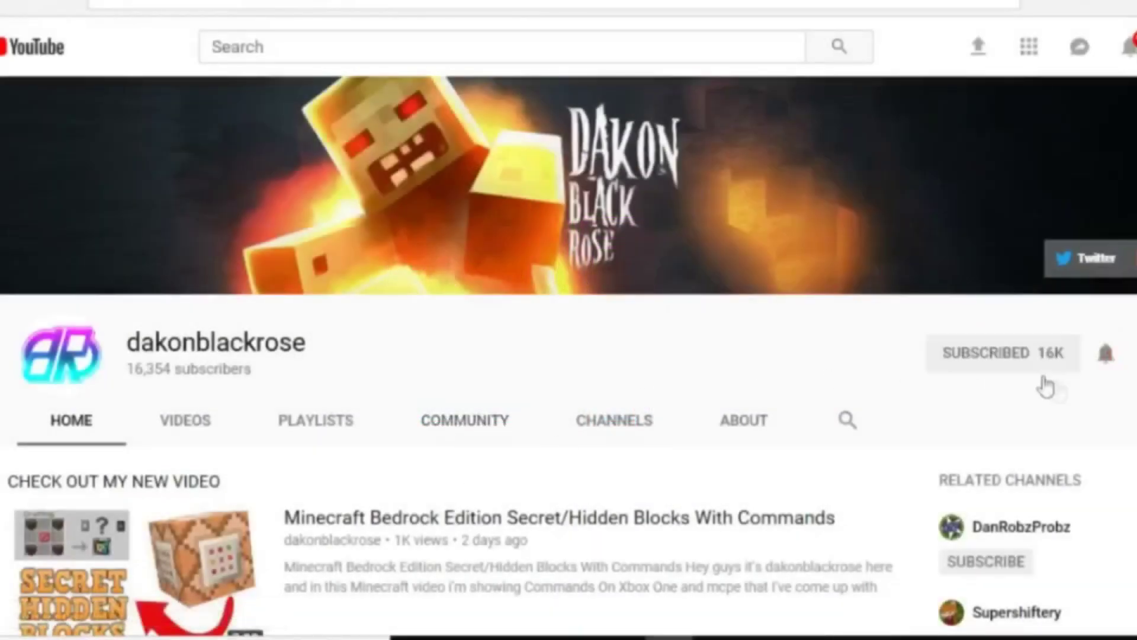
pyautogui.click(1106, 358)
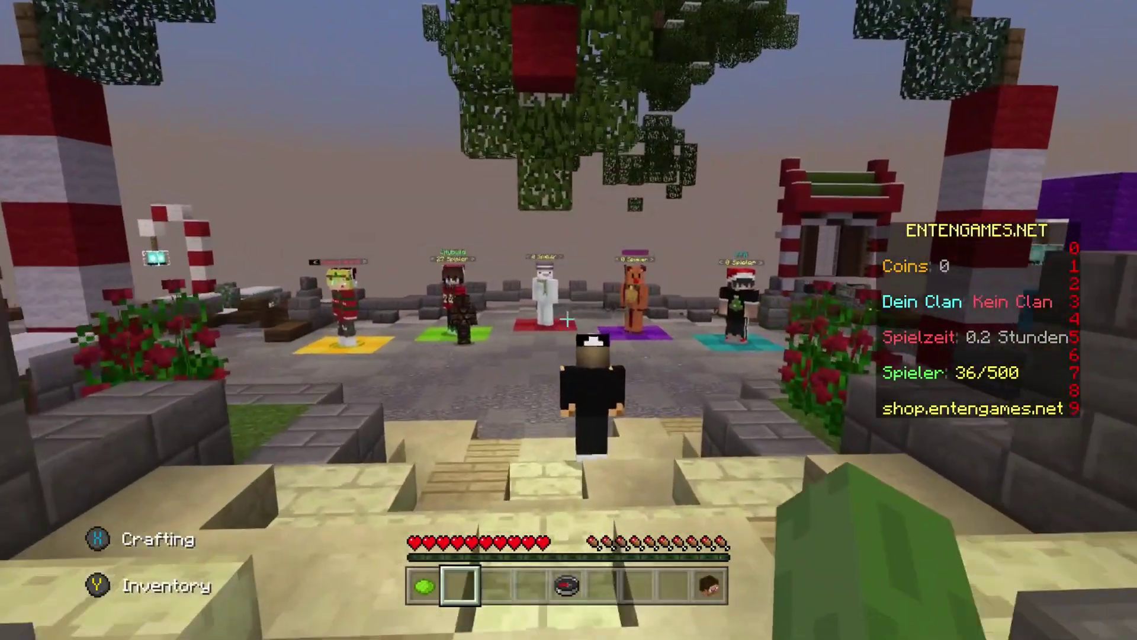
# Step: View the Xbox guide and the Minecraft pause menu over the server lobby, and return to the game
pyautogui.press('super')
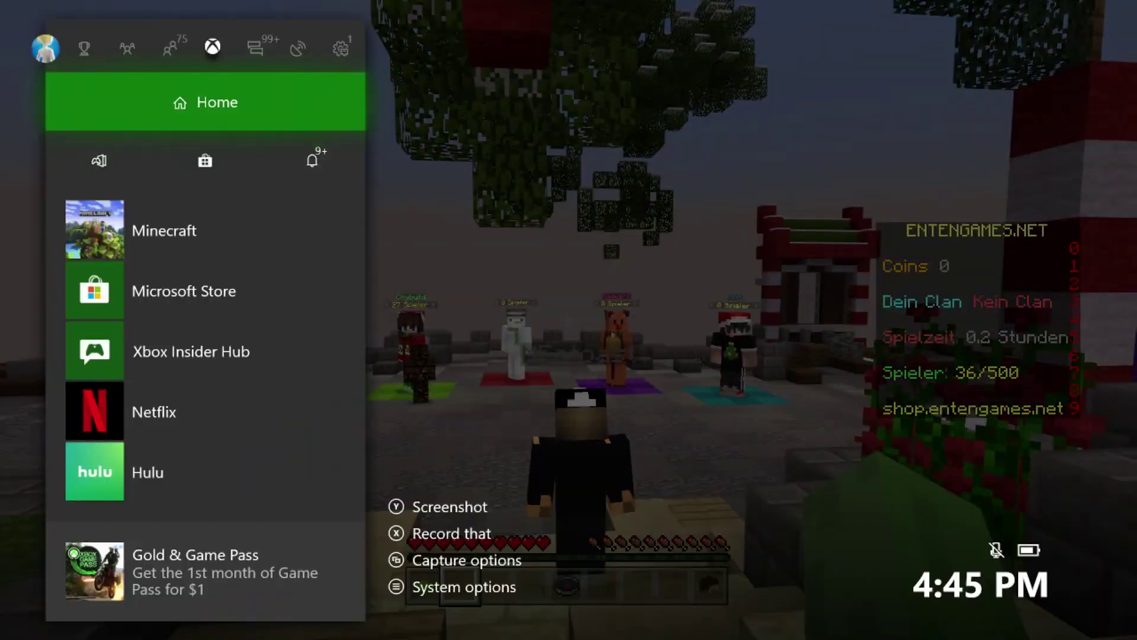
pyautogui.press('Escape')
pyautogui.press('Escape')
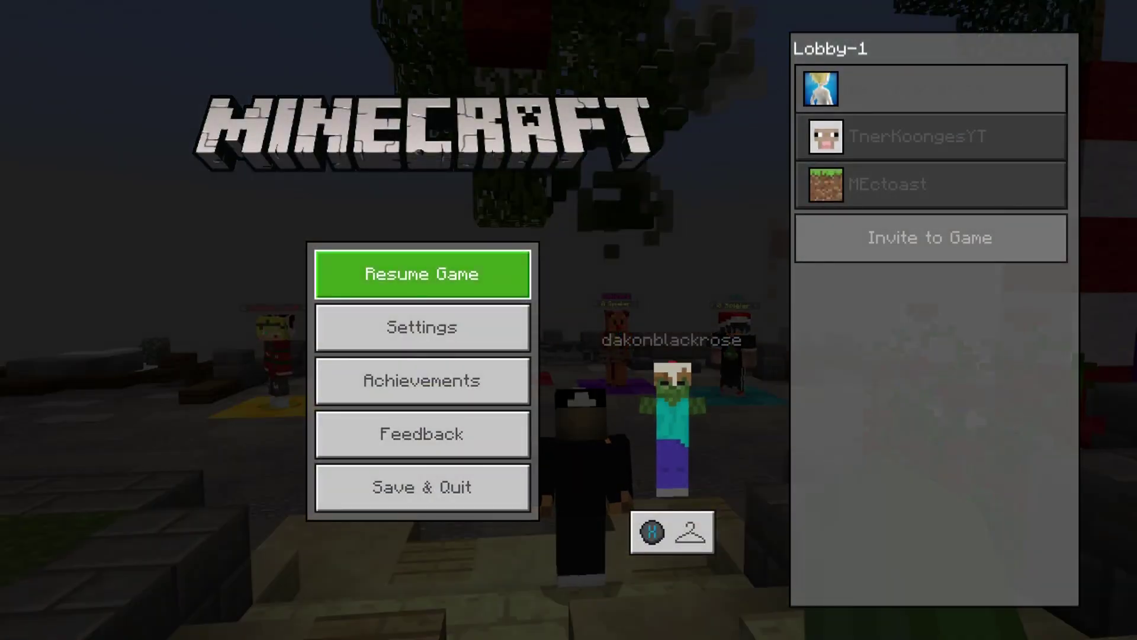
pyautogui.press('Escape')
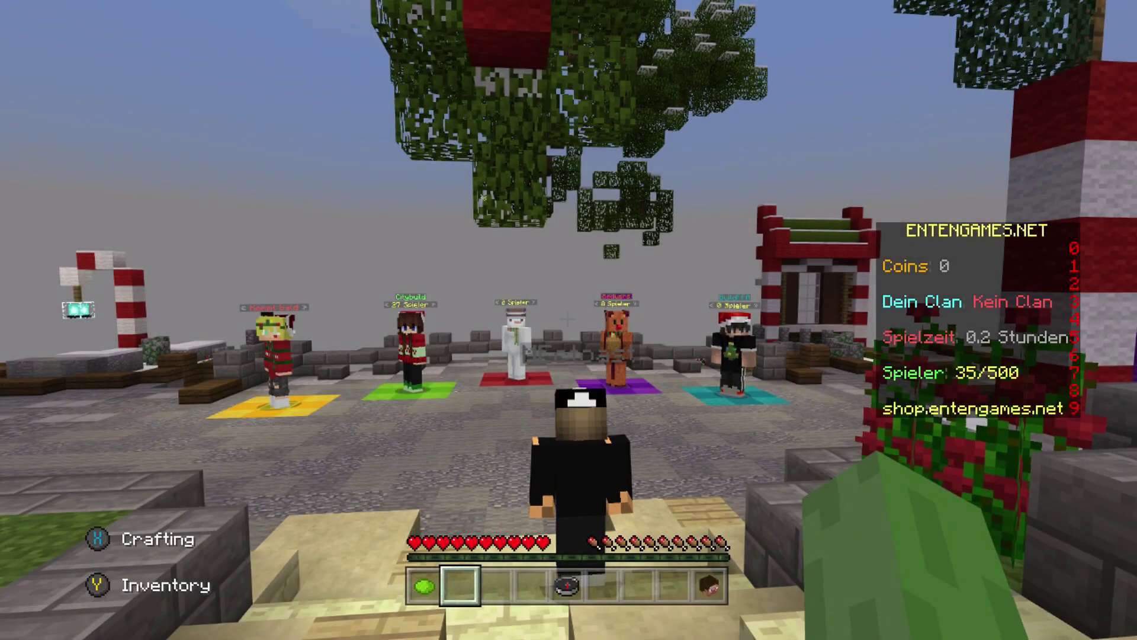
# Step: Walk through the Entengames lobby to the snowman character, view its Bedwars server list, and back away
pyautogui.press('w')
pyautogui.press('F5')
pyautogui.press('w')
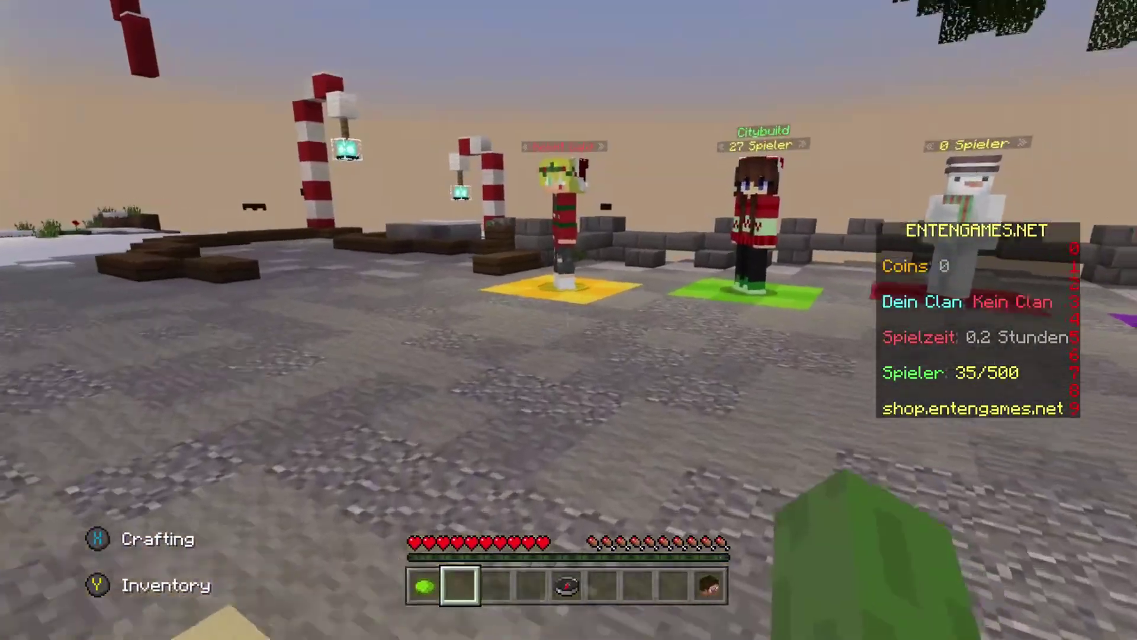
pyautogui.press('w')
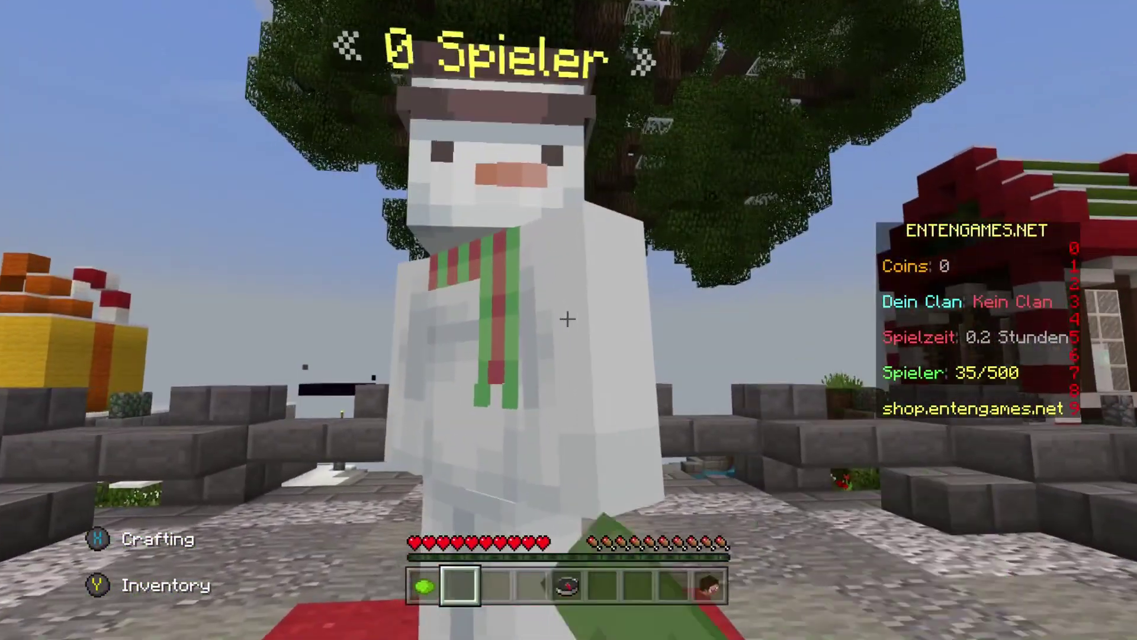
pyautogui.rightClick(567, 319)
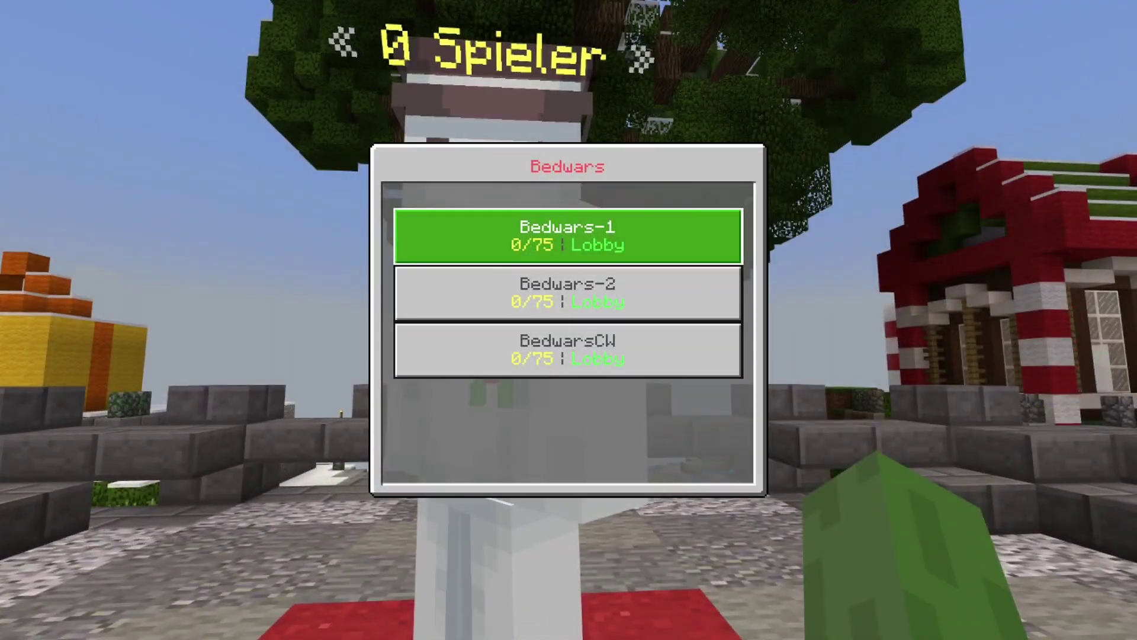
pyautogui.press('Escape')
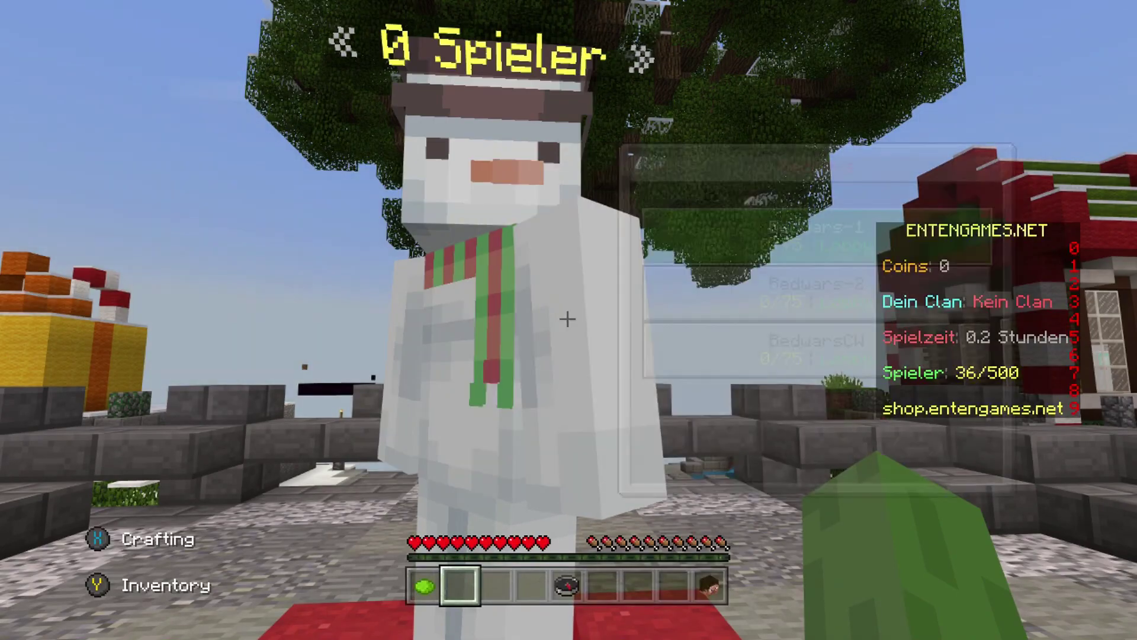
pyautogui.press('s')
pyautogui.press('s')
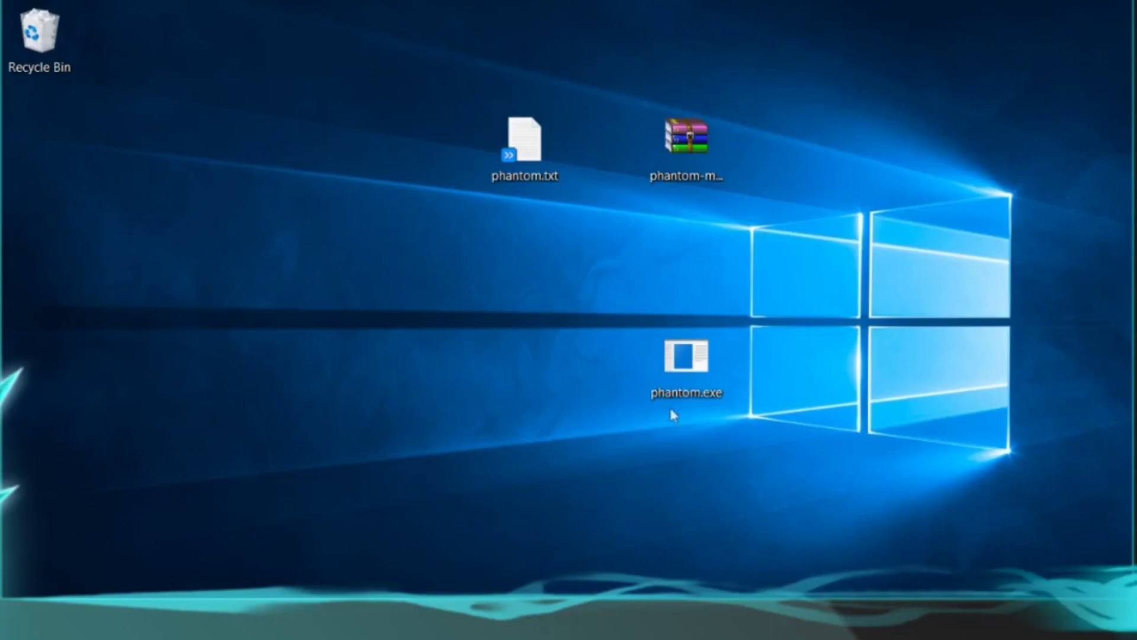
# Step: Arrange phantom.exe and phantom.txt in a row beside the phantom archive on the desktop
pyautogui.moveTo(684, 370); pyautogui.dragTo(767, 145)
pyautogui.moveTo(524, 145); pyautogui.dragTo(859, 156)
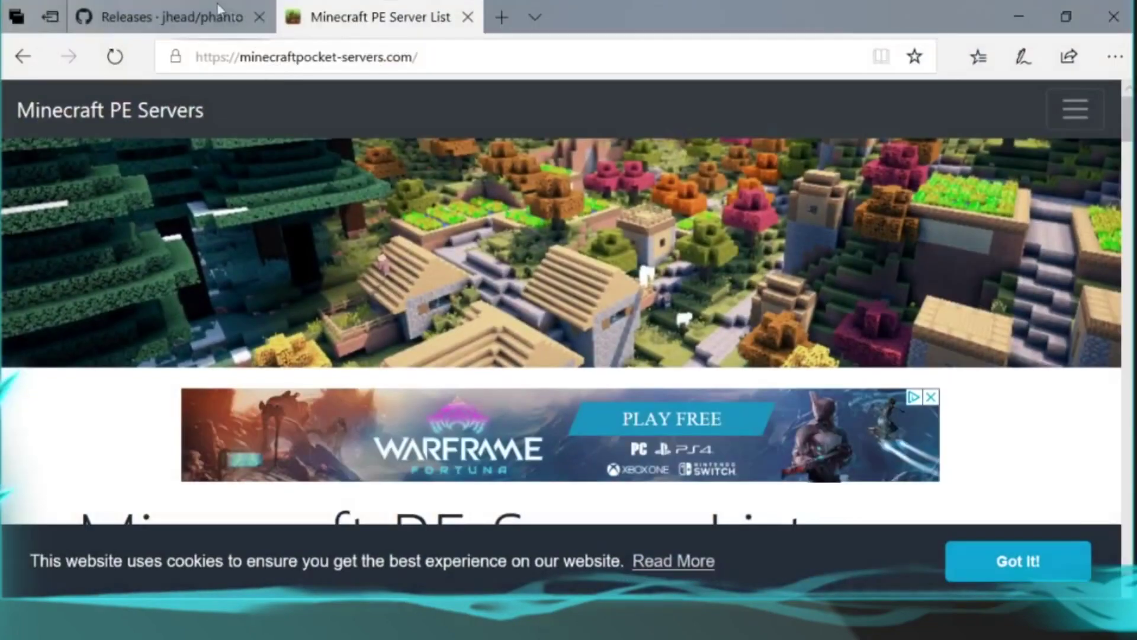
# Step: Look up the phantom.exe download among the v0.1.1 assets on the jhead/phantom GitHub releases page
pyautogui.click(160, 16)
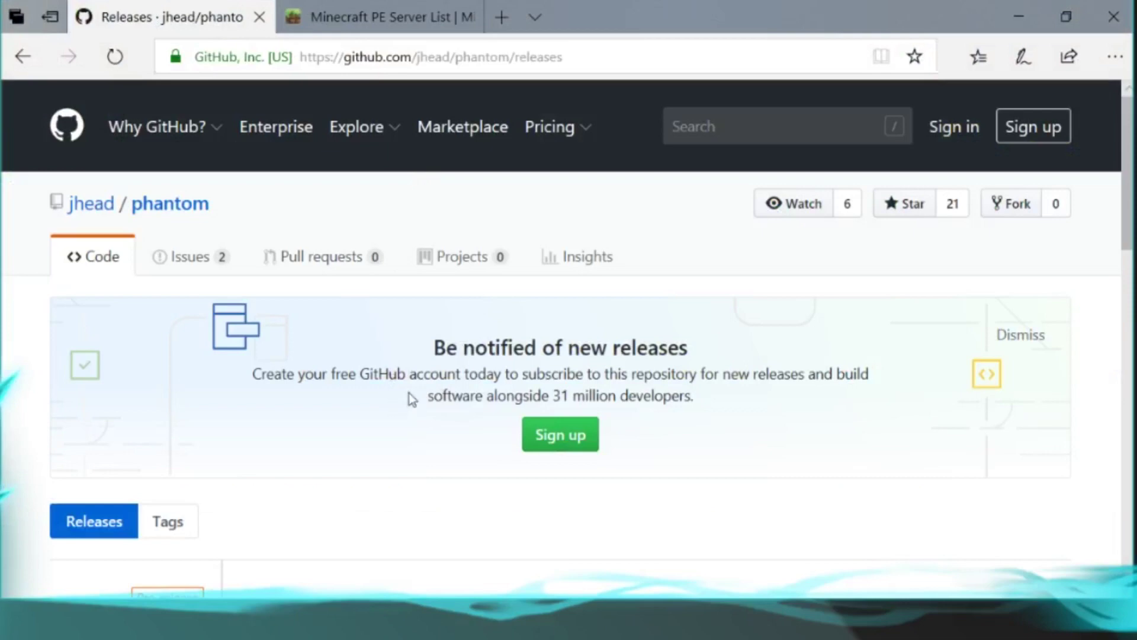
pyautogui.scroll(-9, 409, 393)
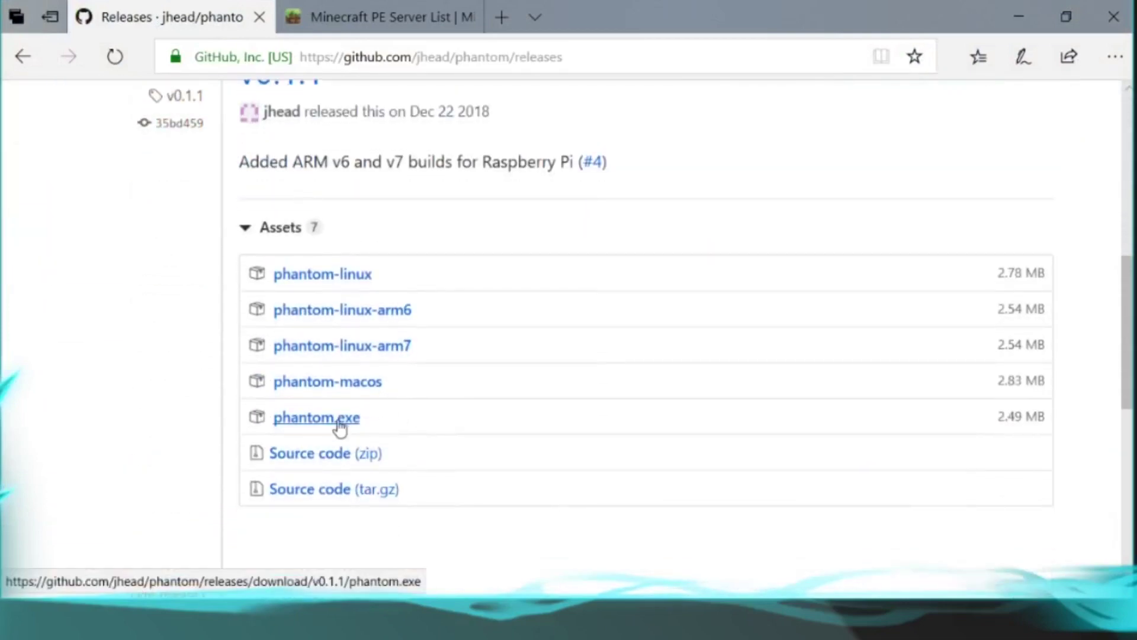
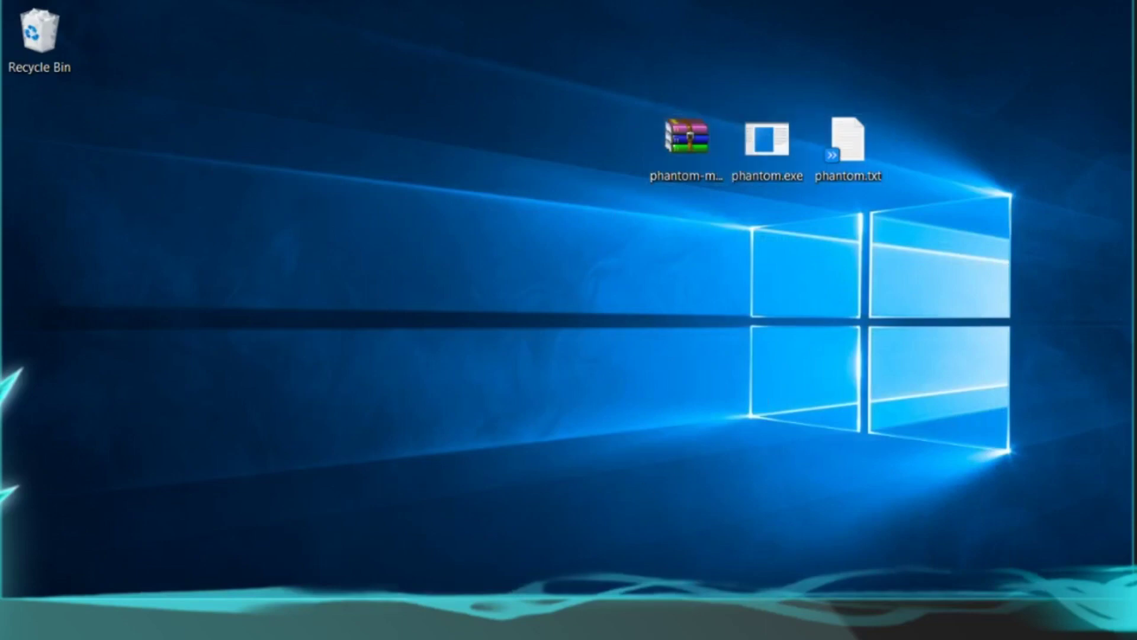
# Step: Search Windows for cmd and open a Command Prompt
pyautogui.press('super+s')
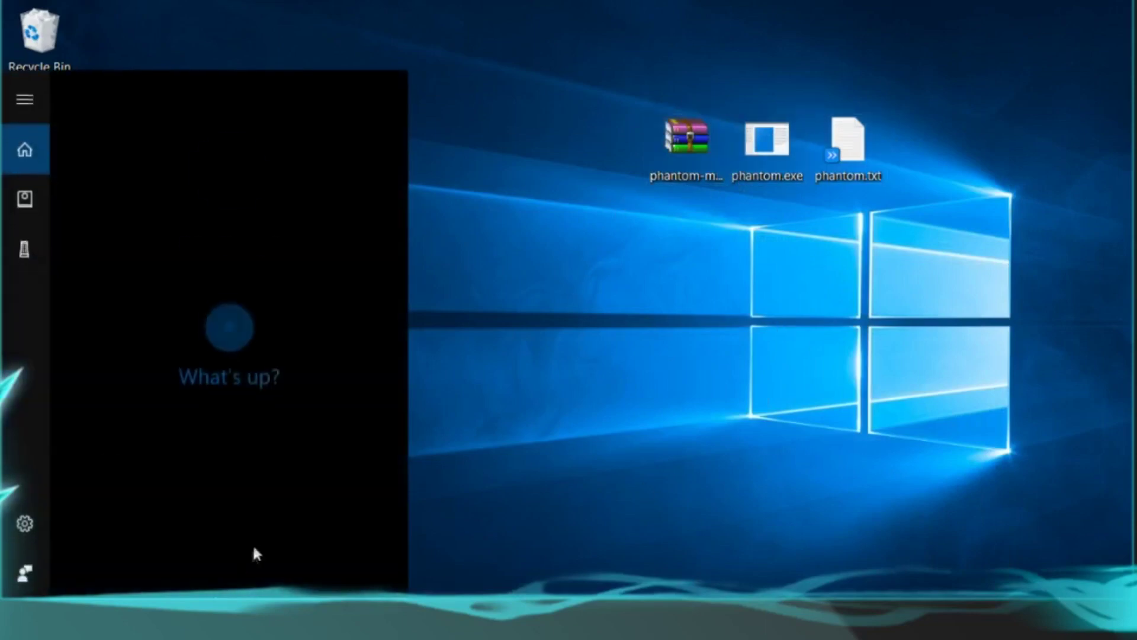
pyautogui.write('cmd')
pyautogui.press('Return')
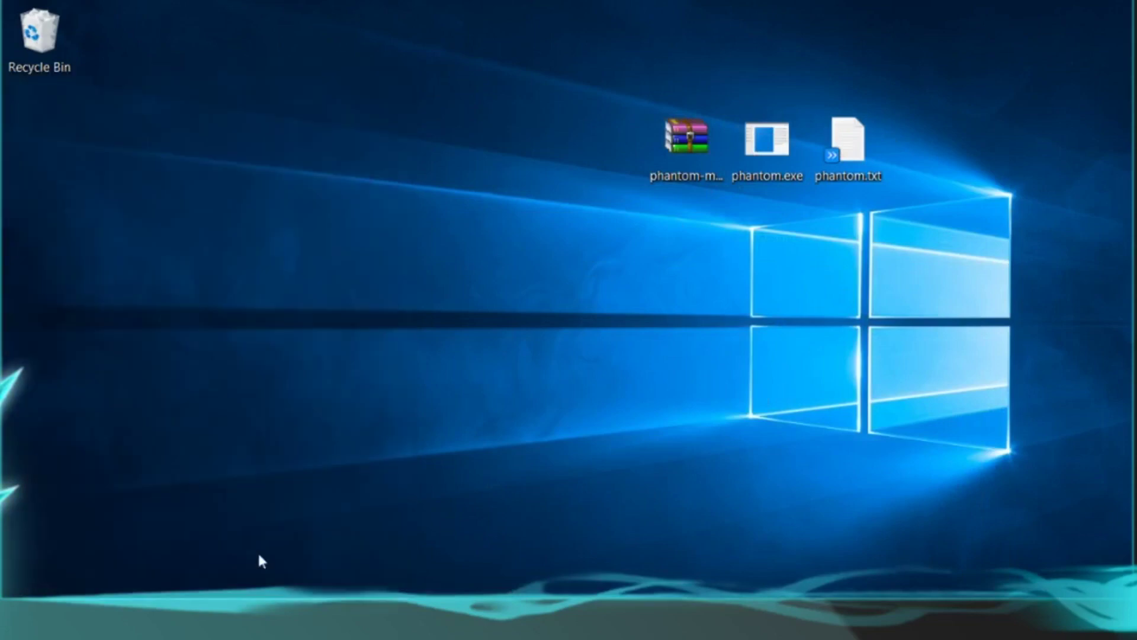
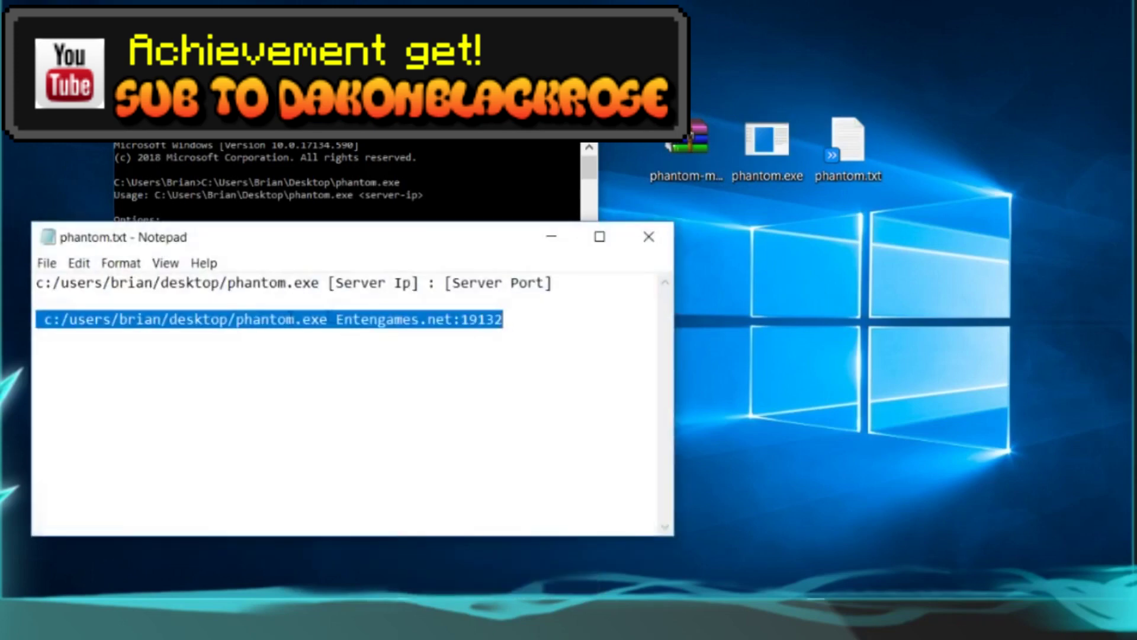
# Step: Highlight the template command with the server IP and server port placeholders in phantom.txt
pyautogui.moveTo(565, 284); pyautogui.dragTo(45, 291)
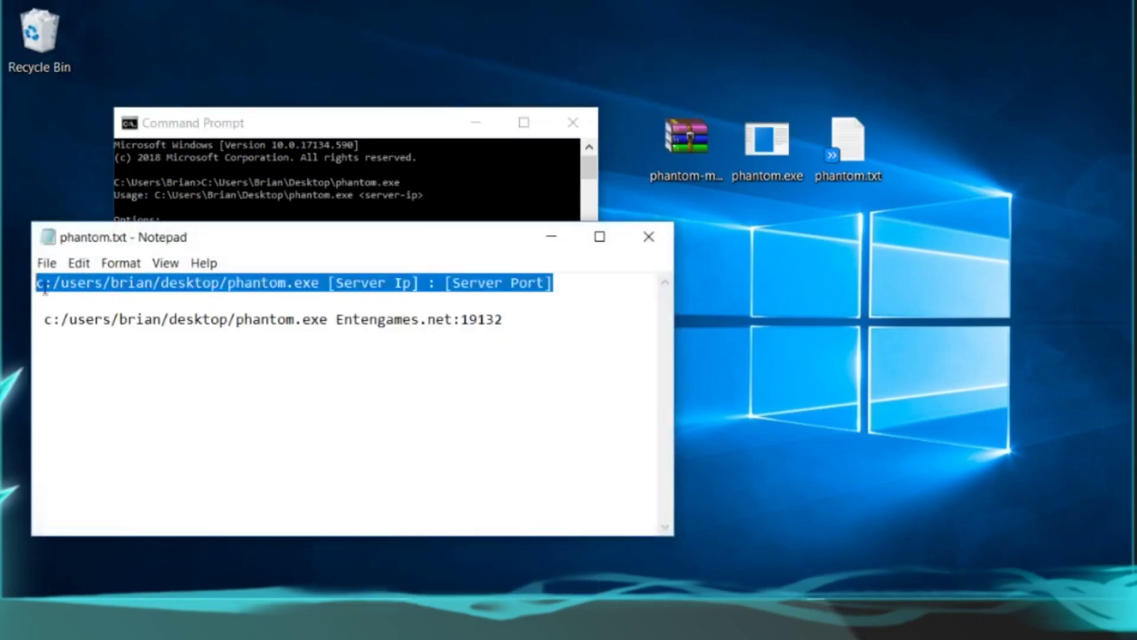
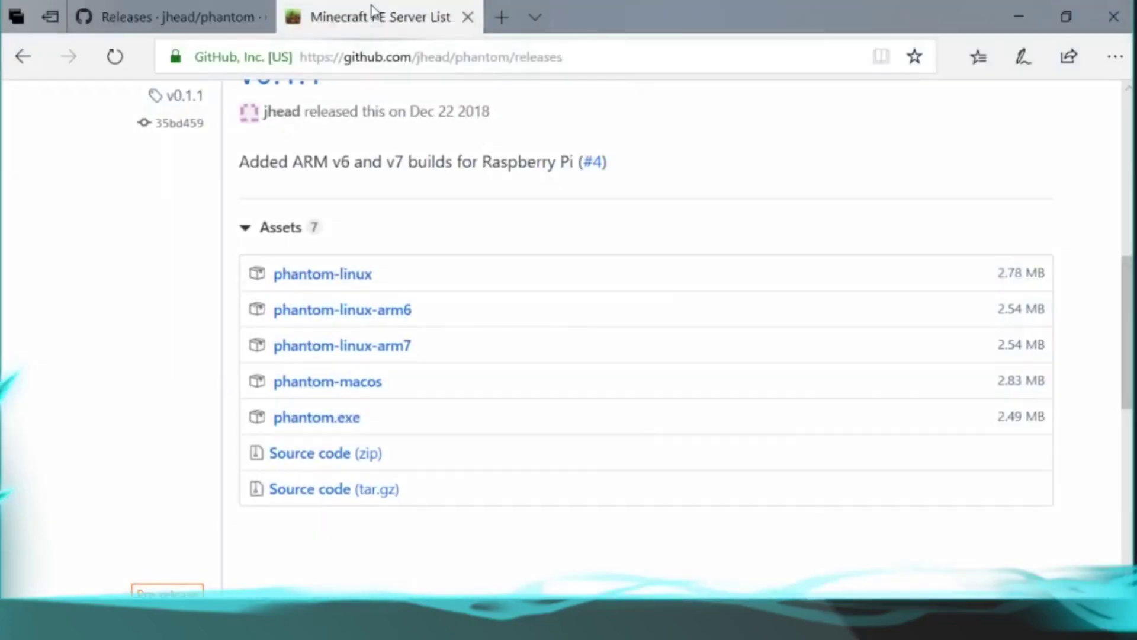
# Step: Browse the Minecraft PE server list on minecraftpocket-servers.com for server addresses and ports
pyautogui.click(372, 13)
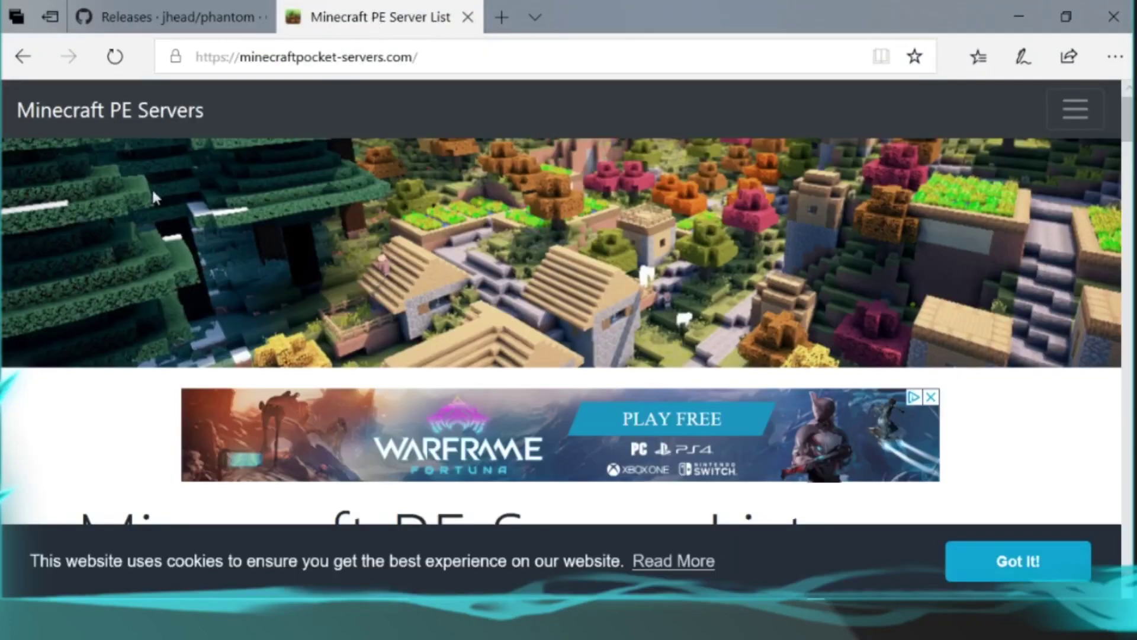
pyautogui.scroll(-12, 316, 225)
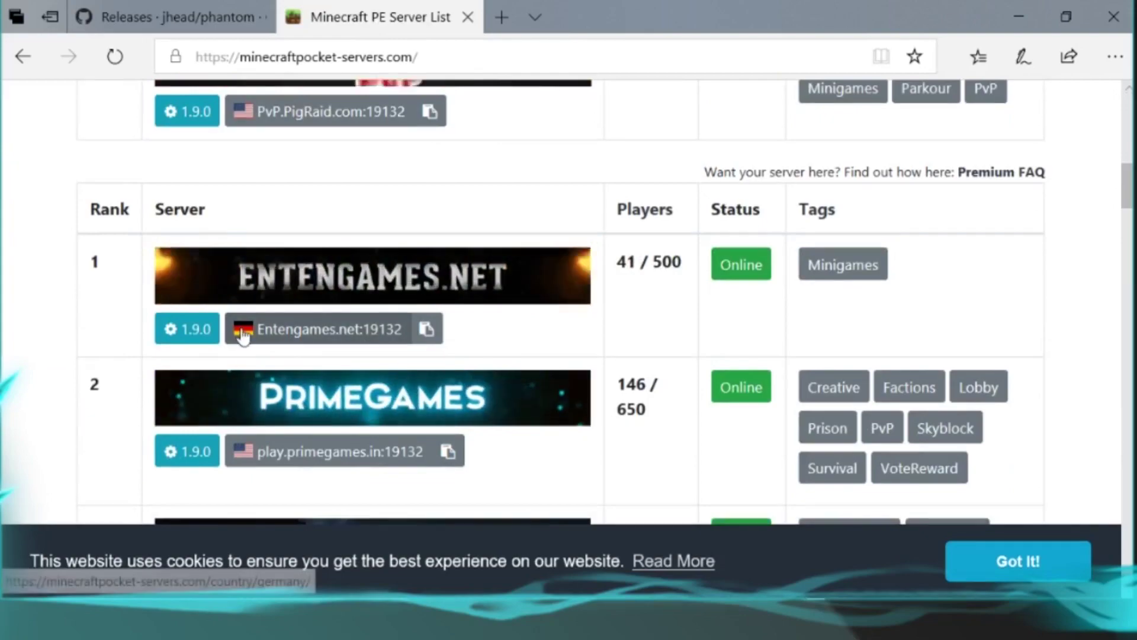
pyautogui.scroll(-5, 445, 337)
pyautogui.scroll(-10, 435, 348)
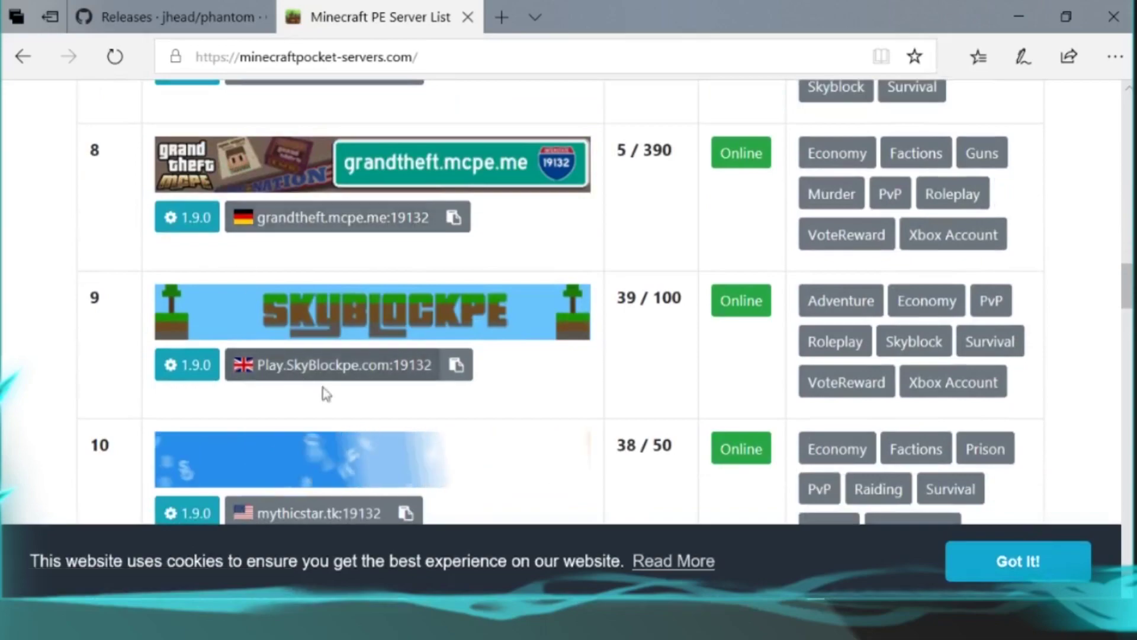
pyautogui.scroll(-5, 322, 390)
pyautogui.scroll(2, 343, 343)
pyautogui.scroll(-9, 356, 365)
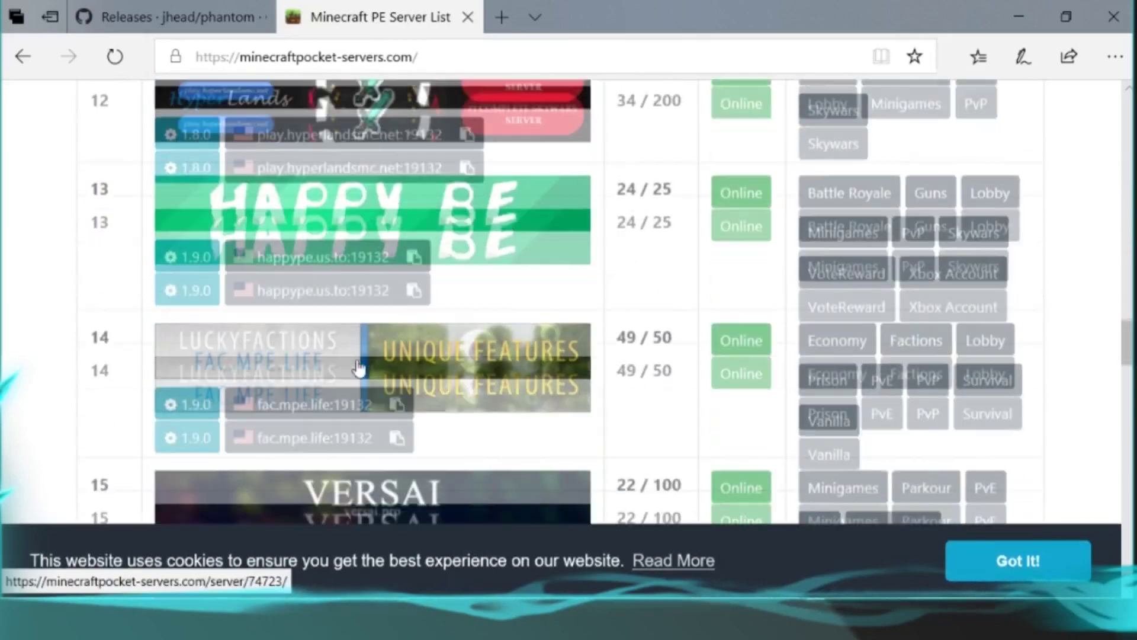
pyautogui.scroll(-8, 356, 361)
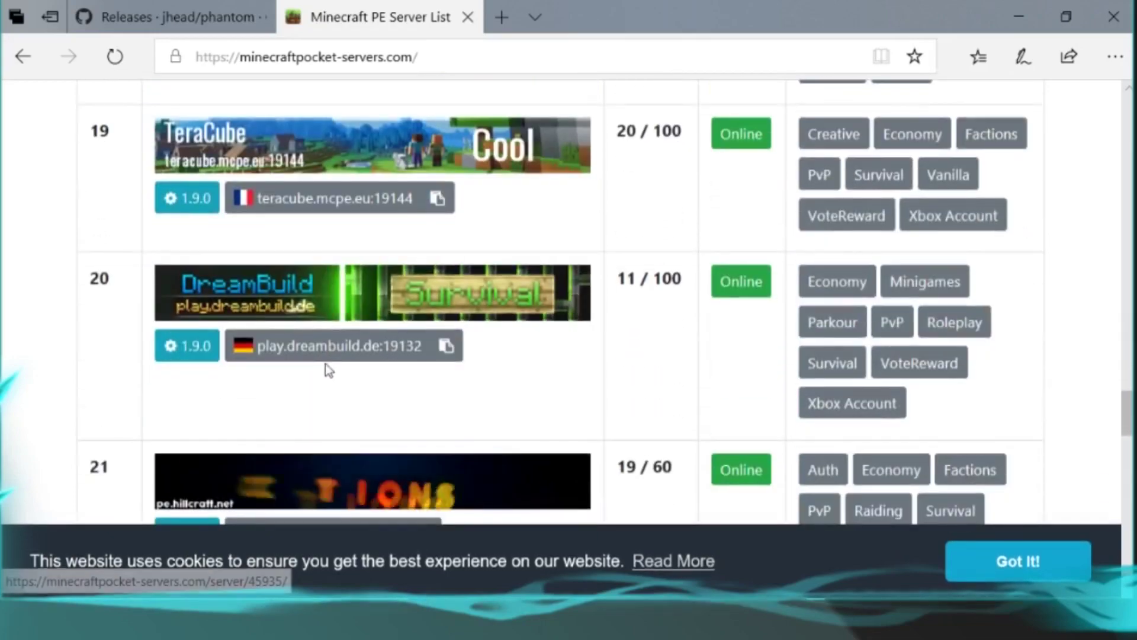
pyautogui.scroll(15, 368, 346)
pyautogui.scroll(10, 365, 342)
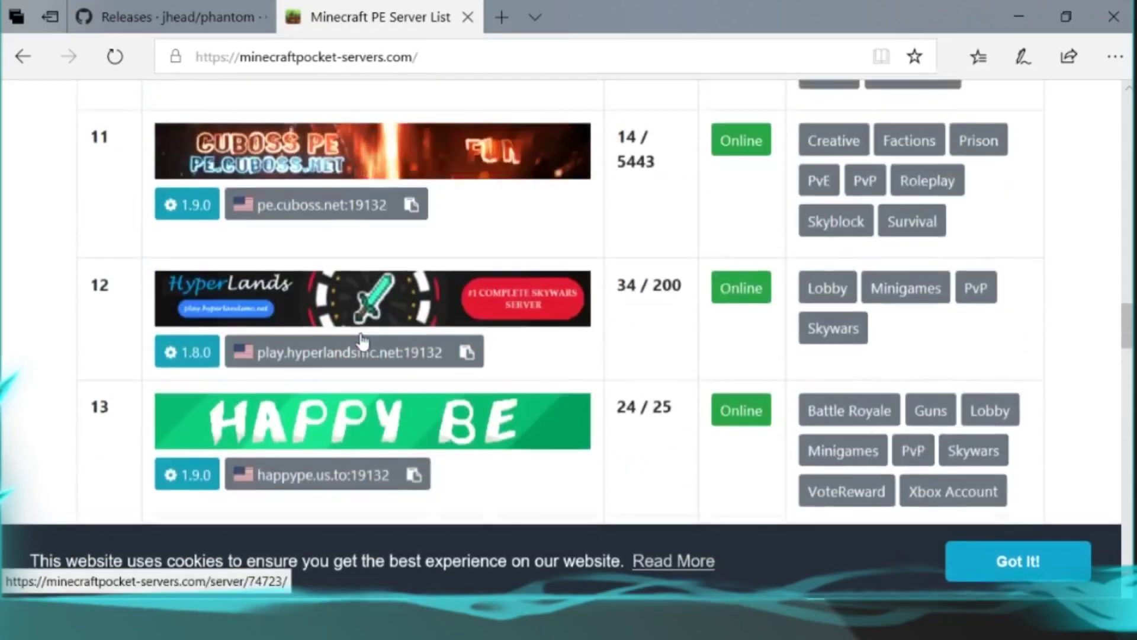
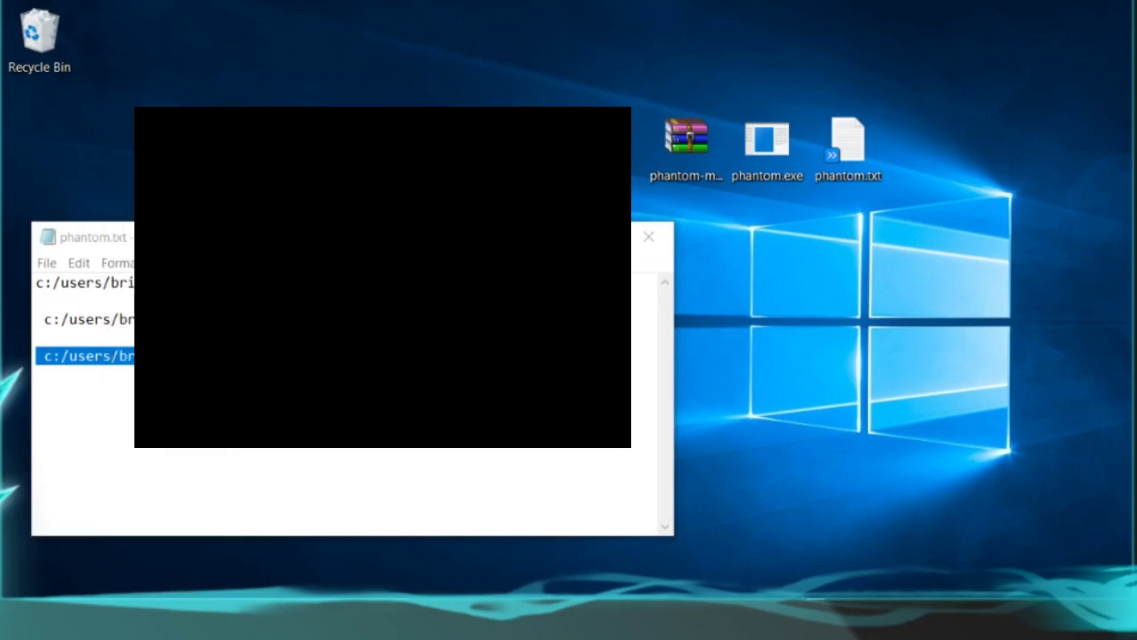
# Step: Close the phantom.txt note, and bring the game capture window into view and maximize it
pyautogui.click(649, 238)
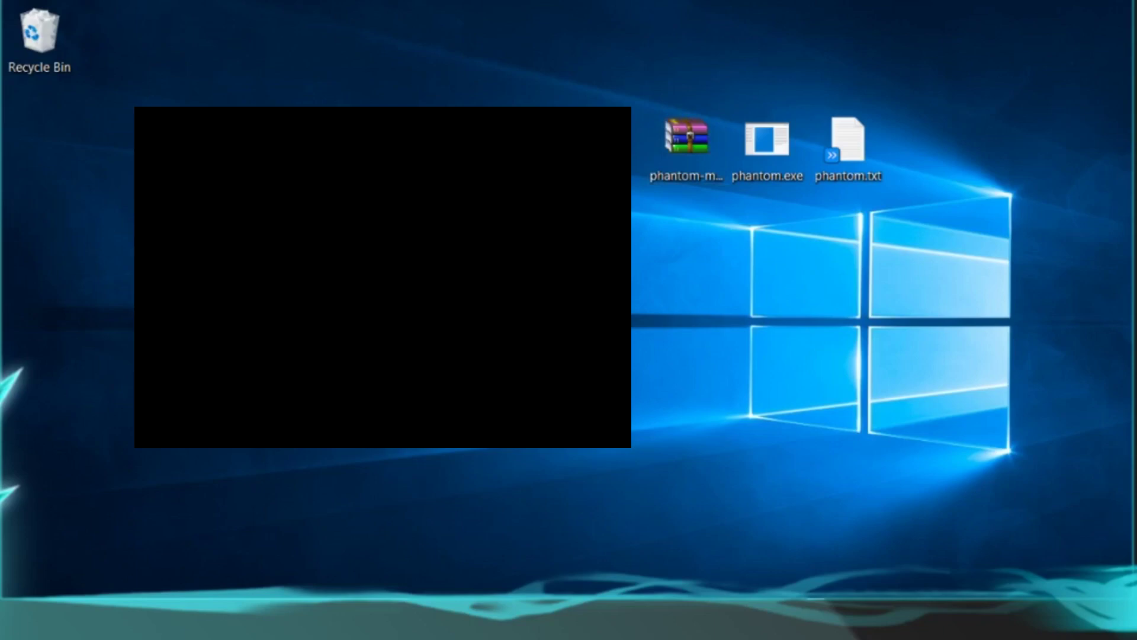
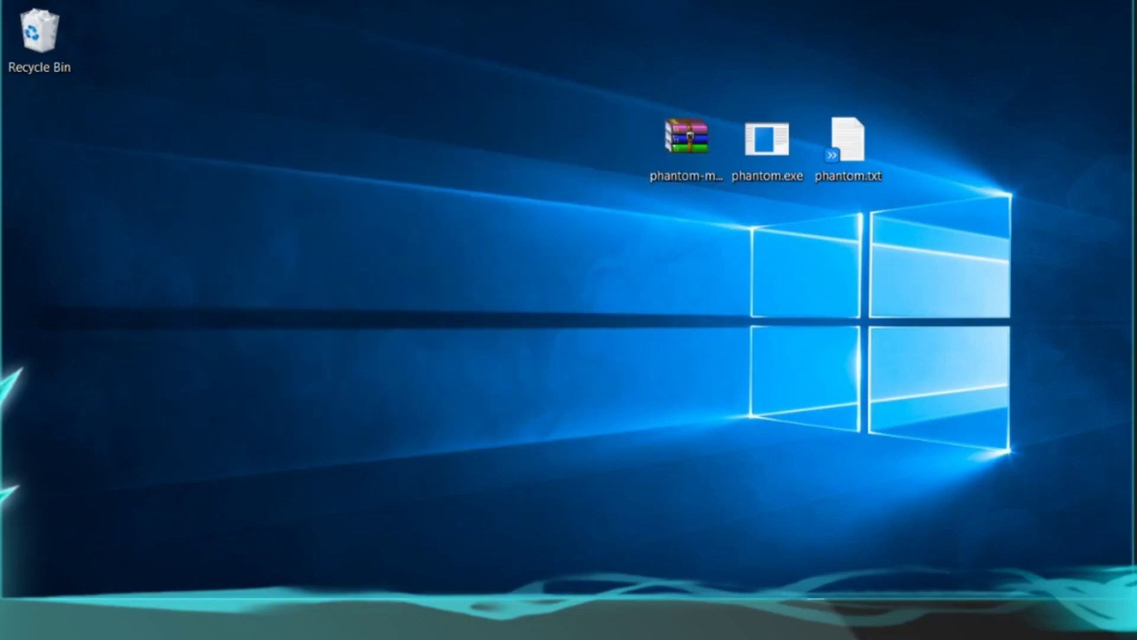
pyautogui.moveTo(2, 187); pyautogui.dragTo(238, 51)
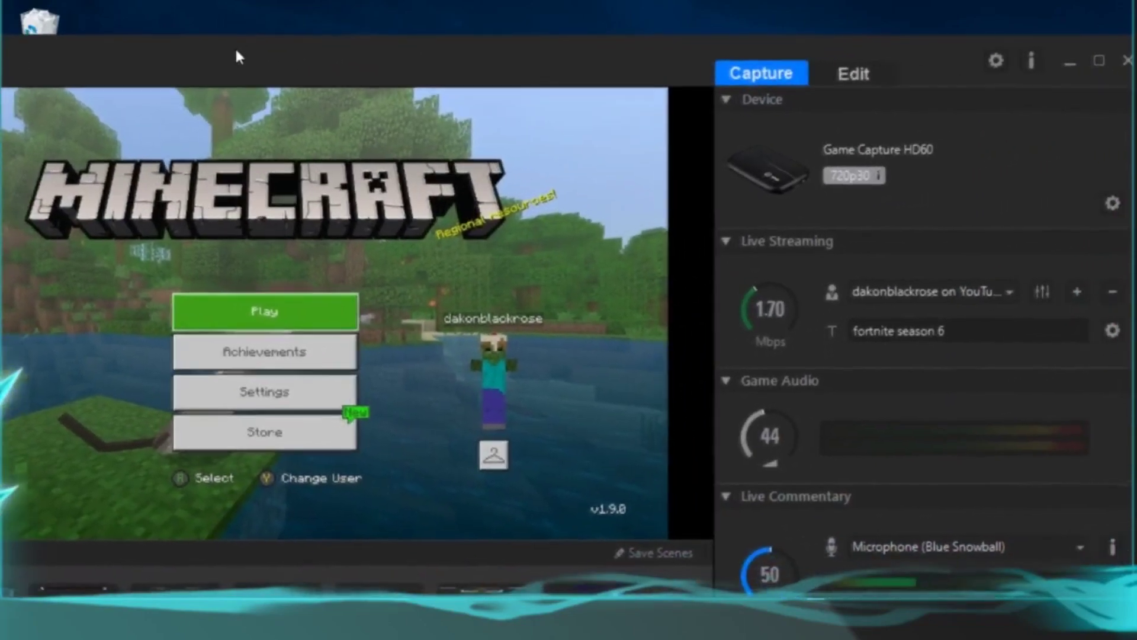
pyautogui.click(1094, 59)
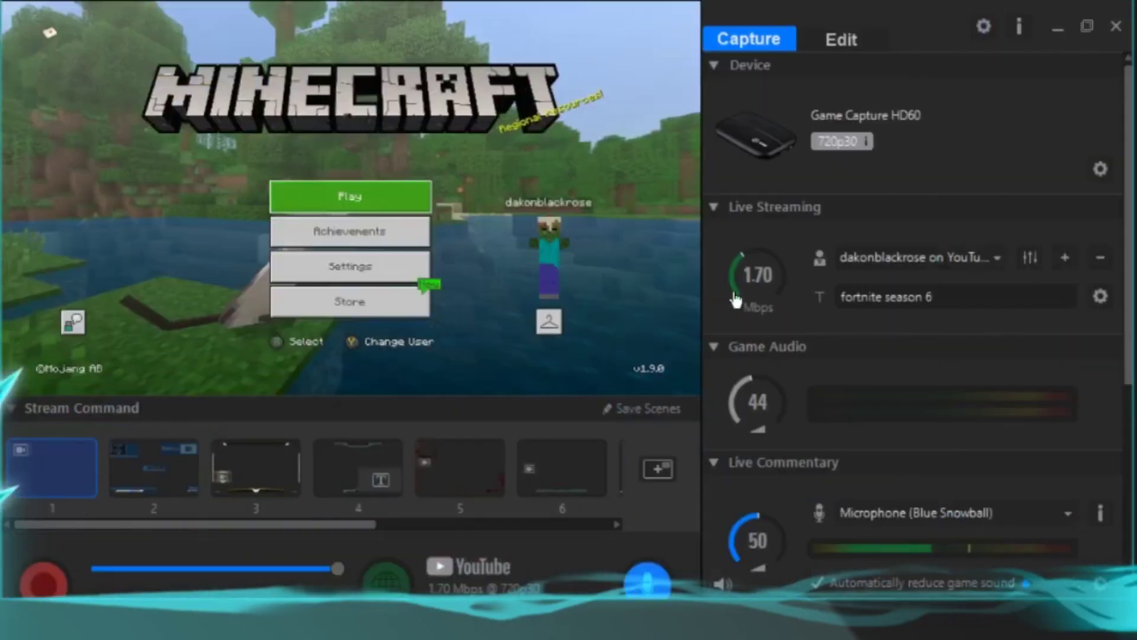